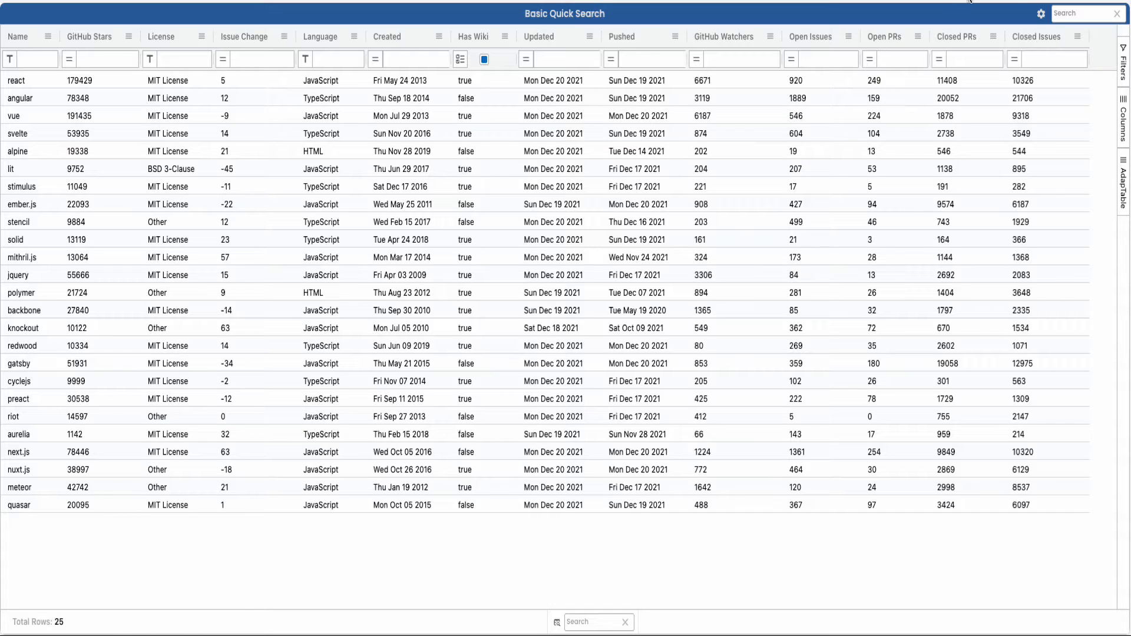
# Step: Start a new Gradient Column style in the Styled Column settings and apply it to the Open Issues column
pyautogui.click(1041, 14)
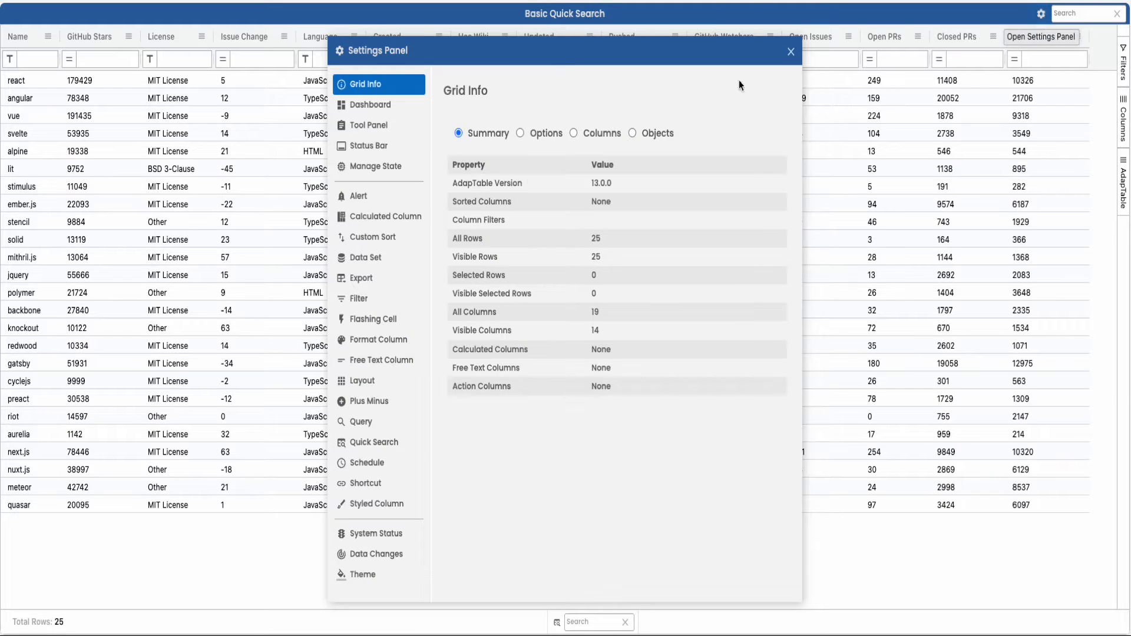
pyautogui.click(375, 503)
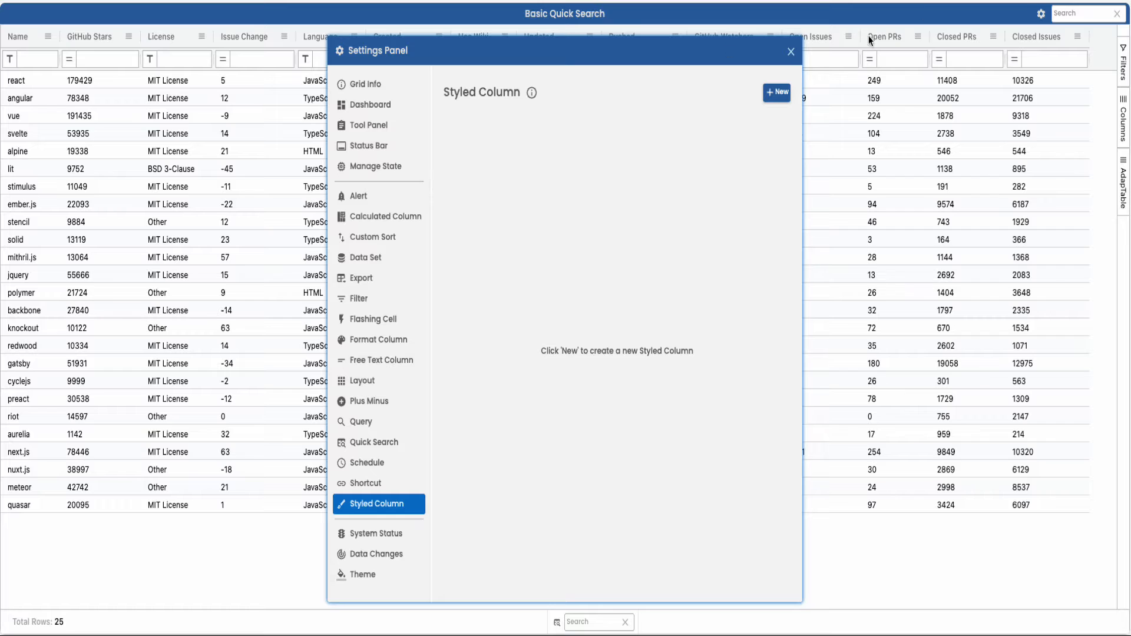
pyautogui.click(776, 91)
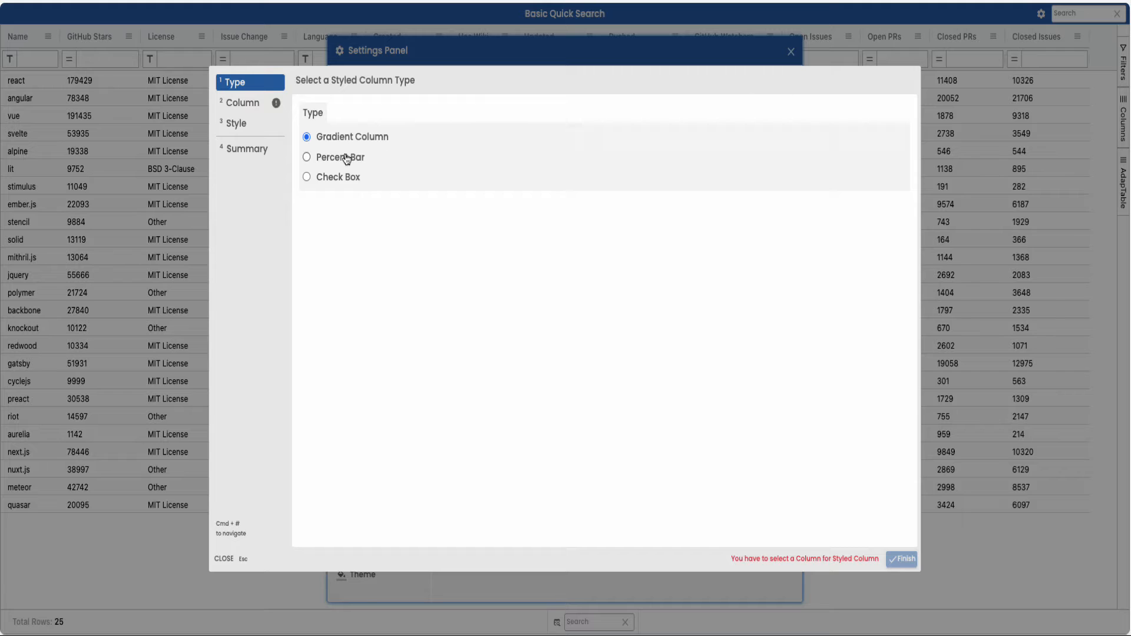
pyautogui.click(248, 105)
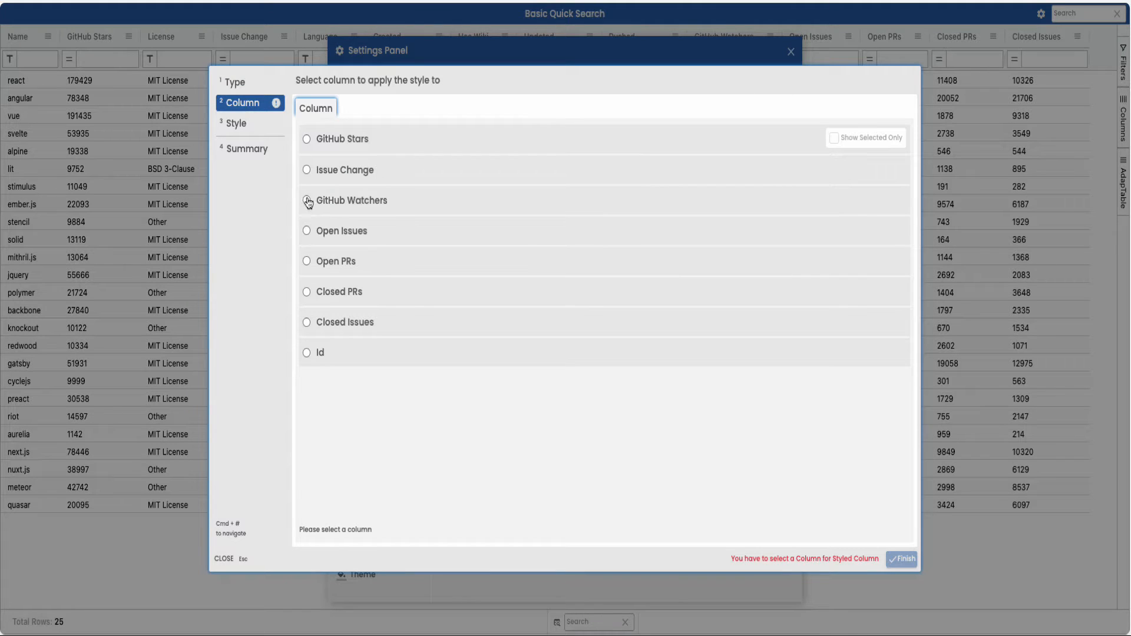
pyautogui.click(319, 233)
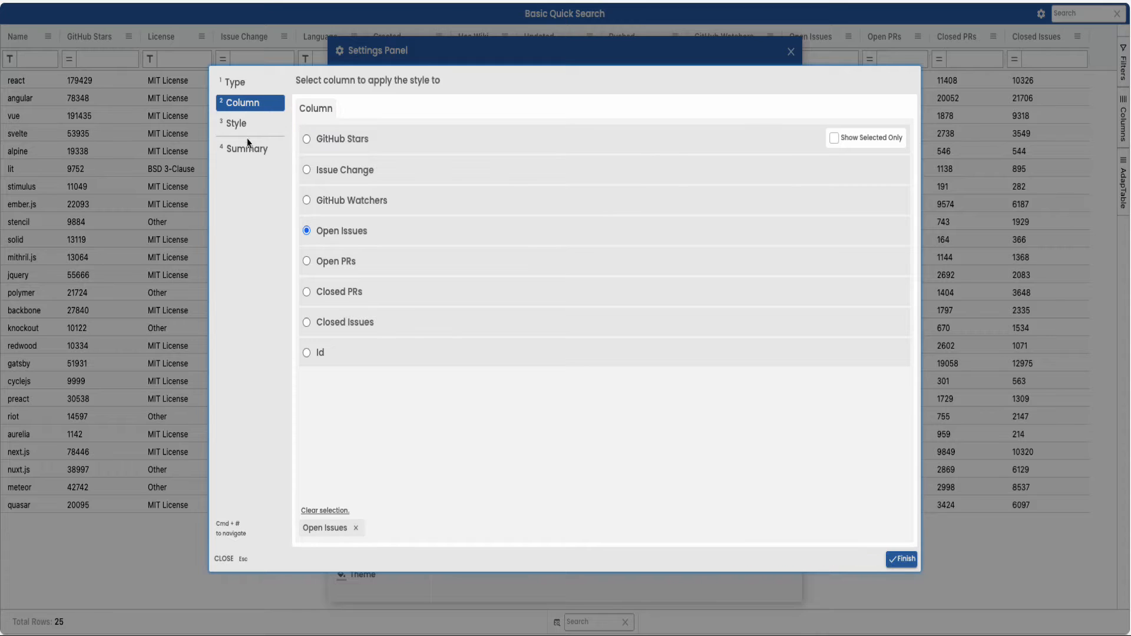
# Step: Set the Open Issues gradient to run from Col Min to Col Max in magenta, and save the style
pyautogui.click(238, 125)
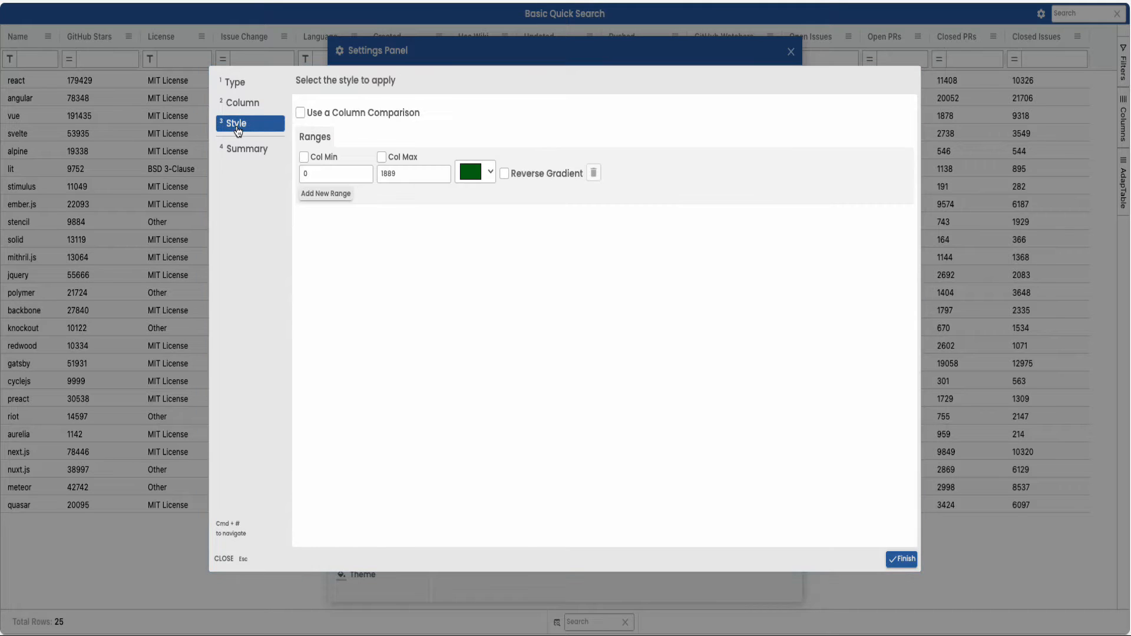
pyautogui.click(304, 156)
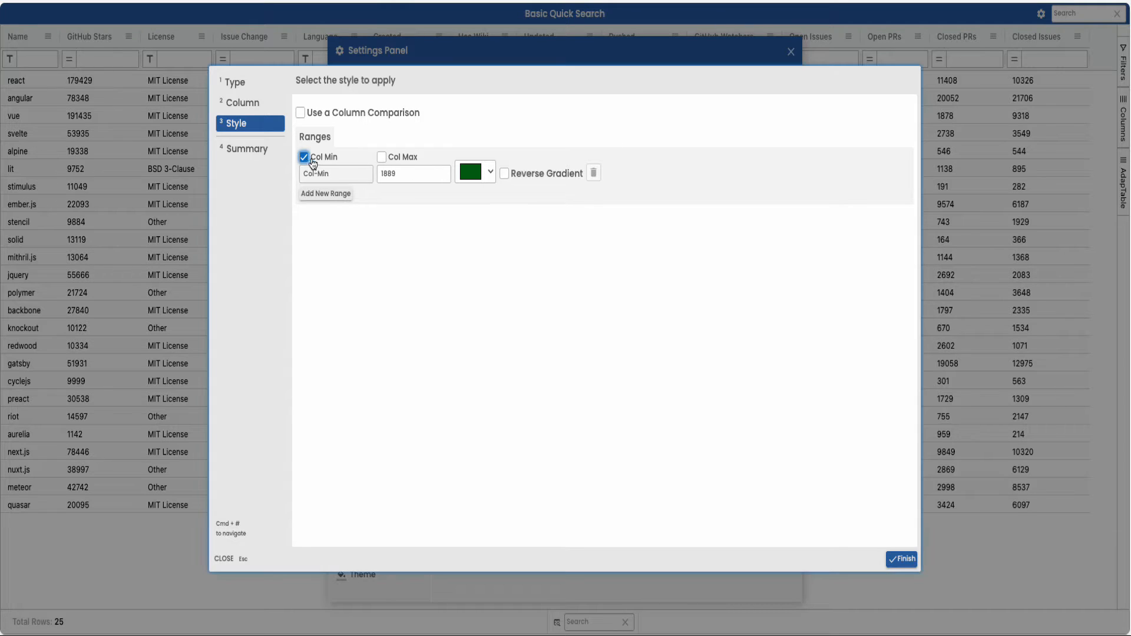
pyautogui.click(381, 157)
pyautogui.click(490, 172)
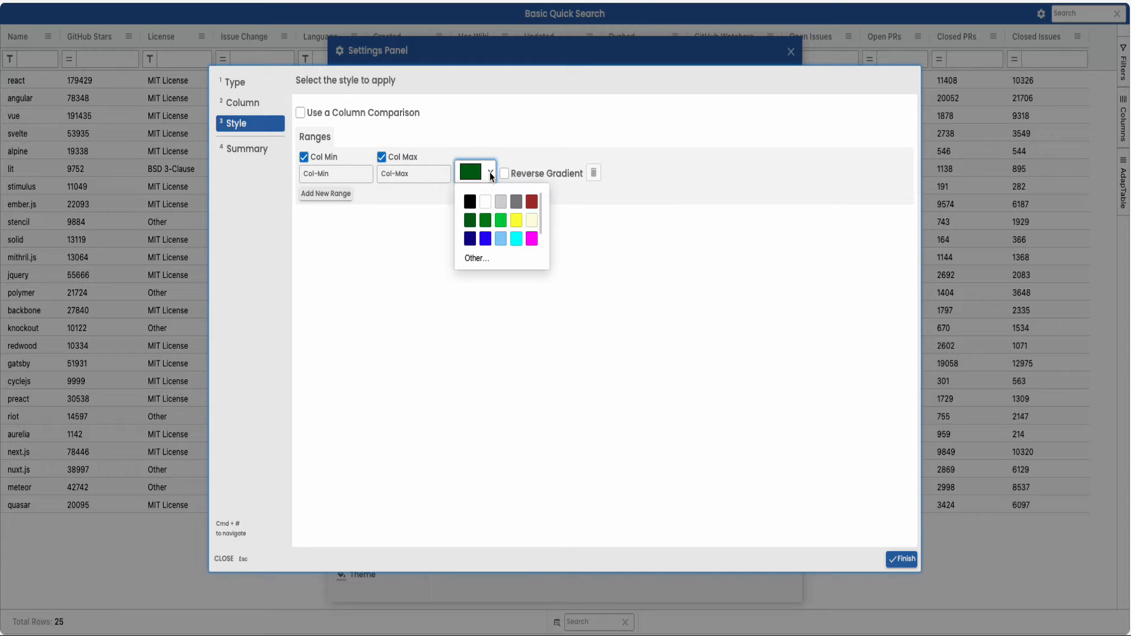
pyautogui.click(531, 239)
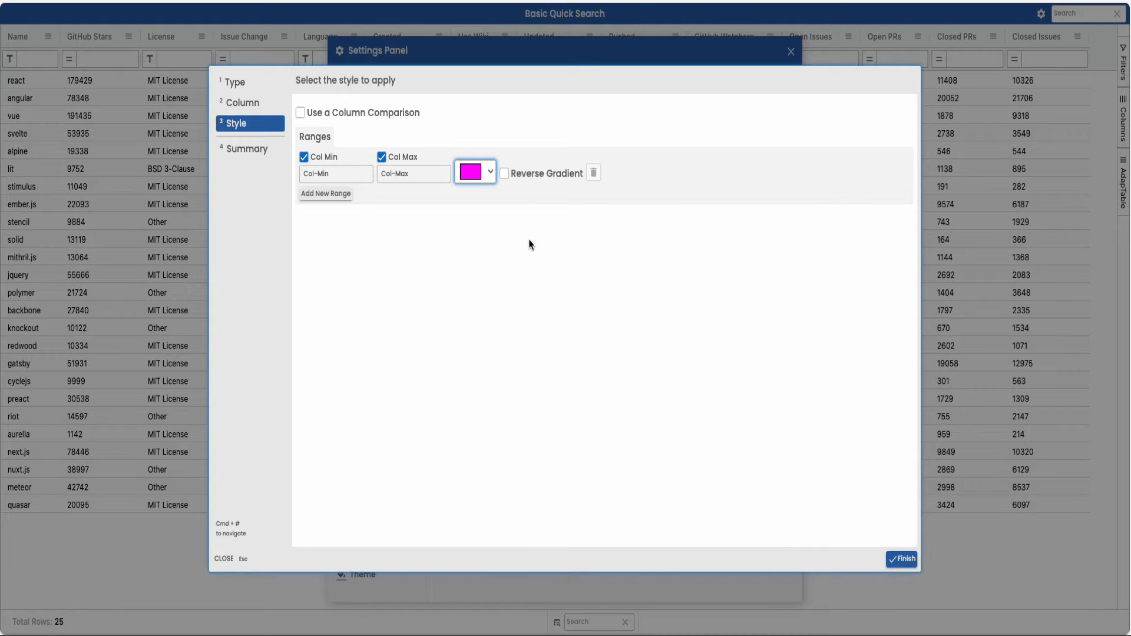
pyautogui.click(896, 558)
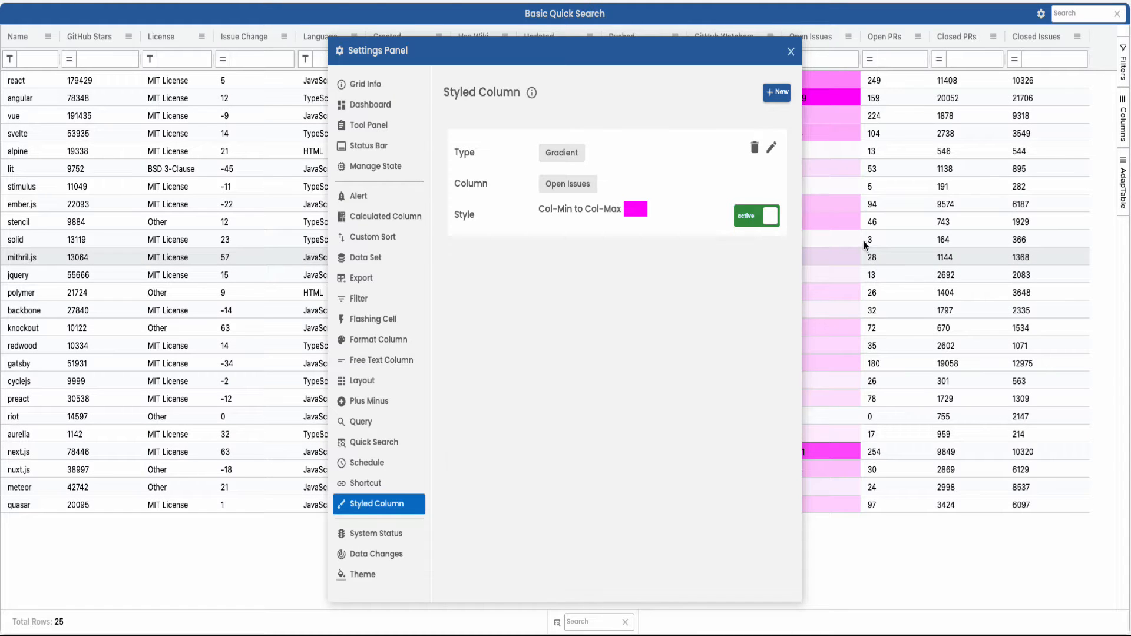
# Step: Start another Gradient Column style for the Issue Change column and go to its style ranges
pyautogui.click(777, 94)
pyautogui.click(247, 104)
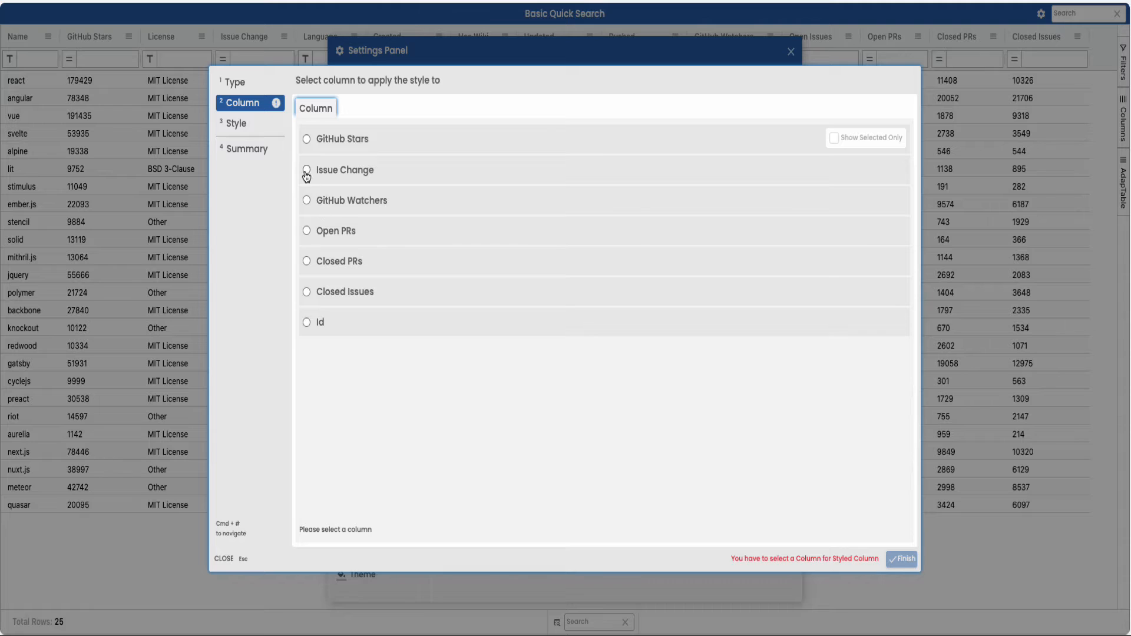
pyautogui.click(307, 171)
pyautogui.click(249, 123)
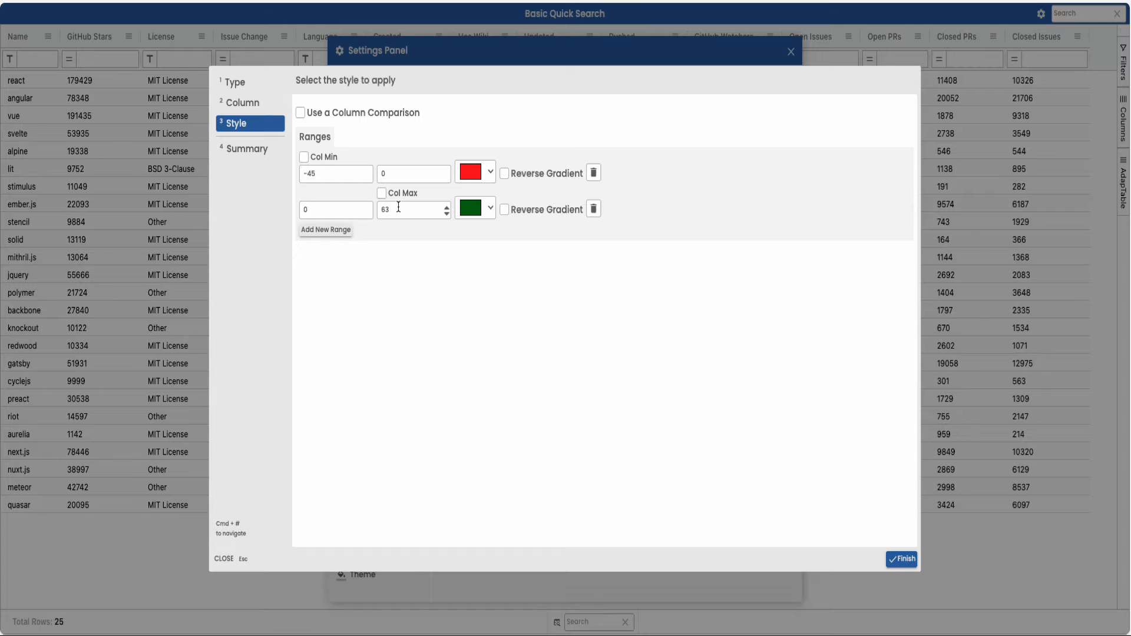
# Step: Save the Issue Change gradient with a reversed Col Min-to-0 red range and a 0-to-Col Max green range, and sort that column ascending
pyautogui.click(304, 157)
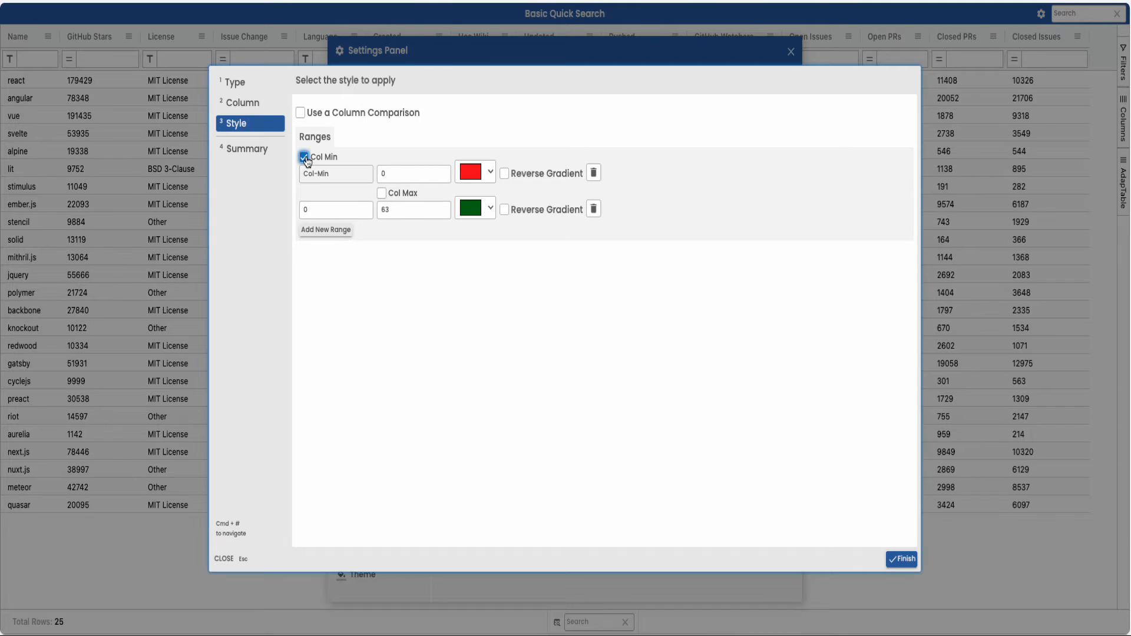
pyautogui.click(381, 194)
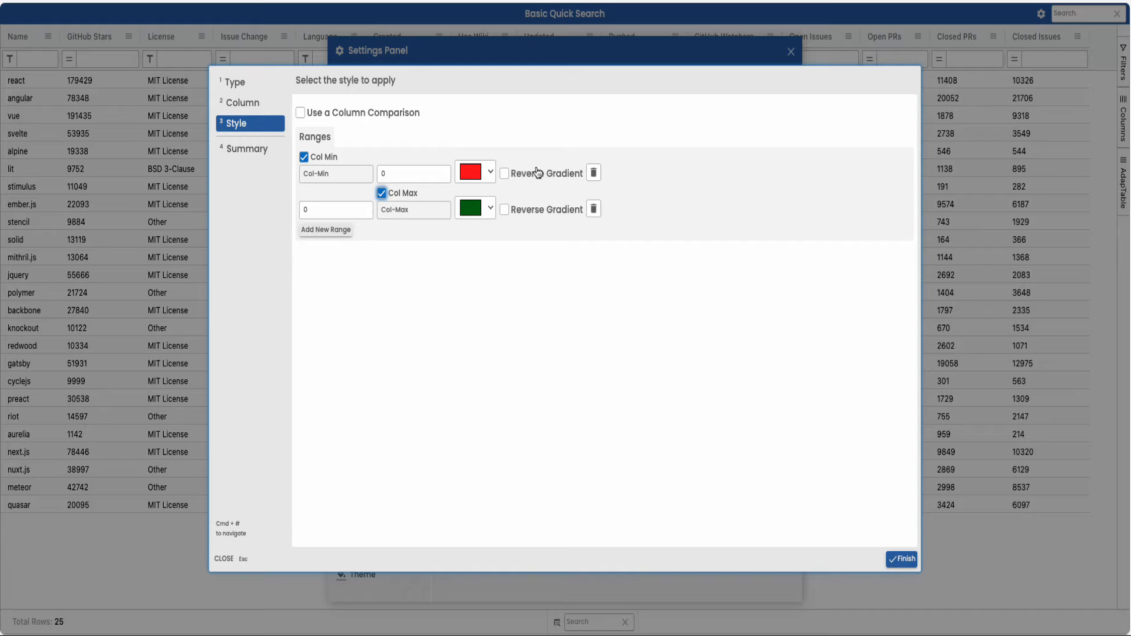
pyautogui.click(505, 173)
pyautogui.click(901, 559)
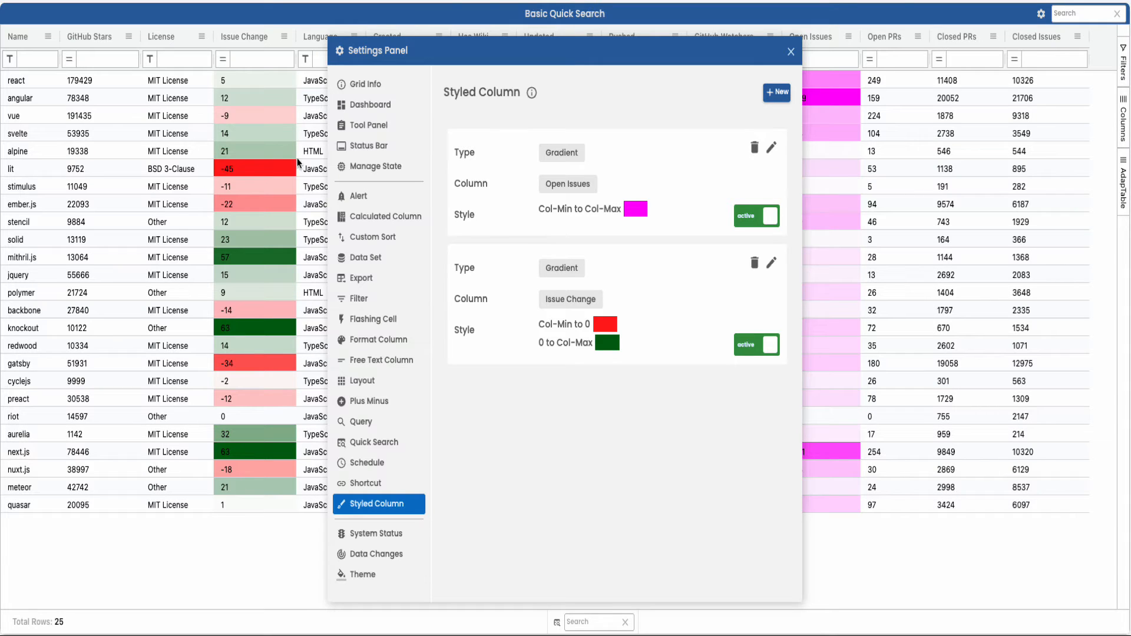
pyautogui.click(242, 36)
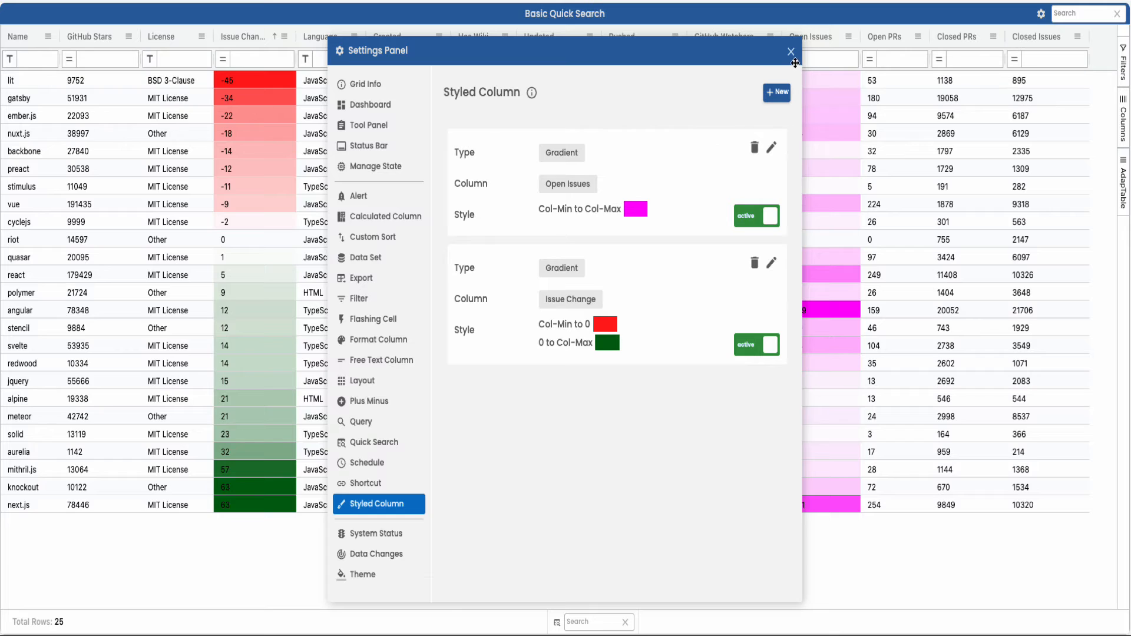
# Step: Start a new Percent Bar style for the GitHub Stars column and go to its style options
pyautogui.click(778, 93)
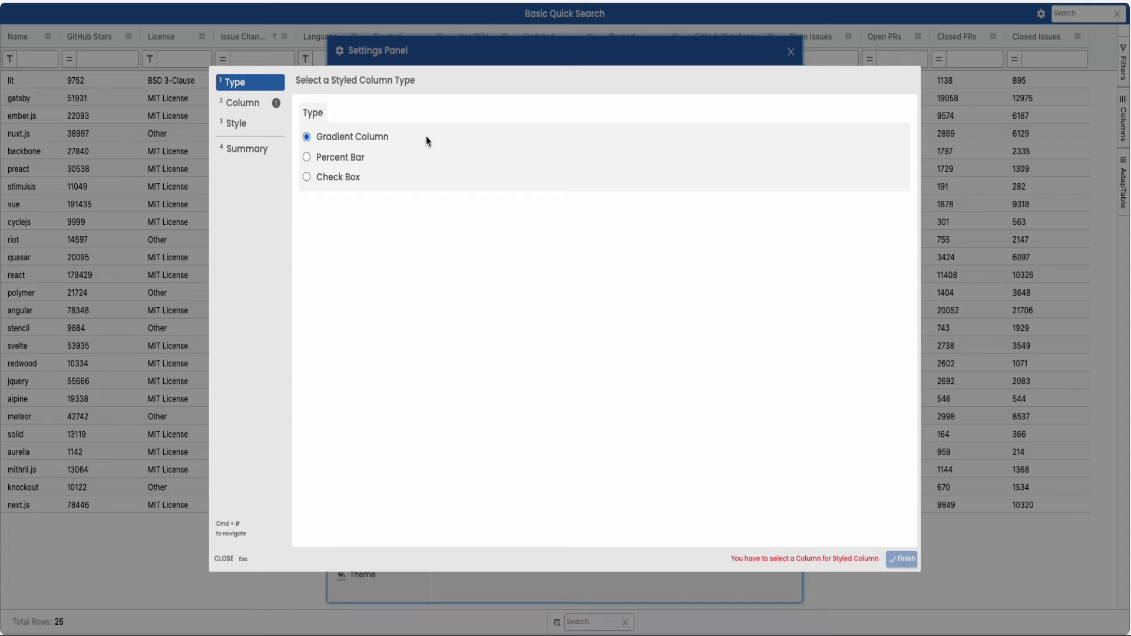
pyautogui.click(332, 162)
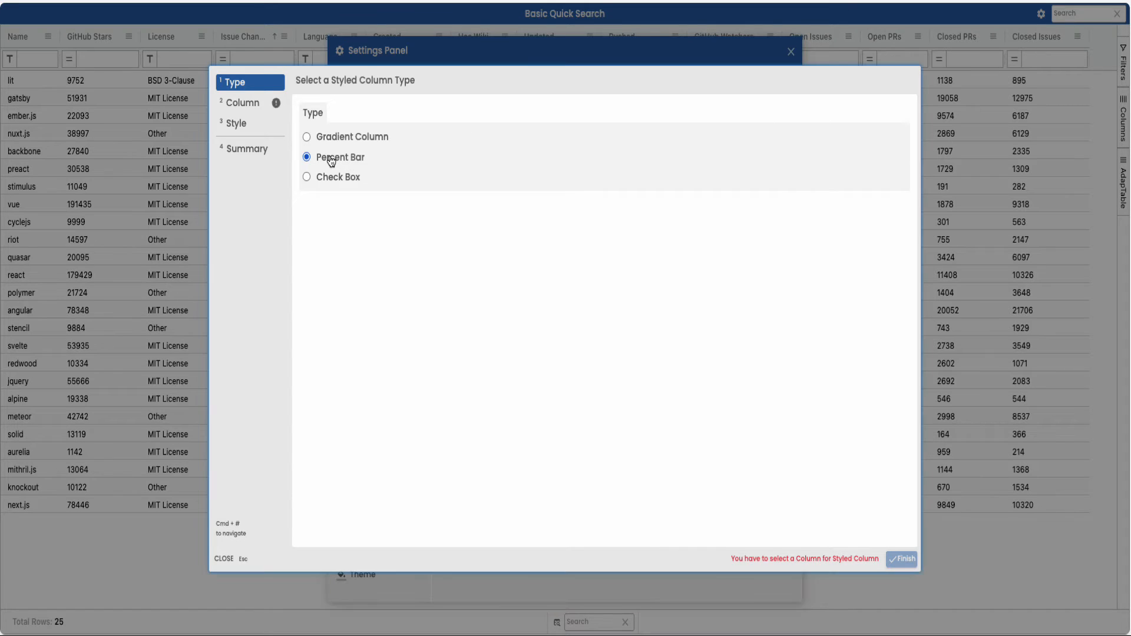
pyautogui.click(240, 104)
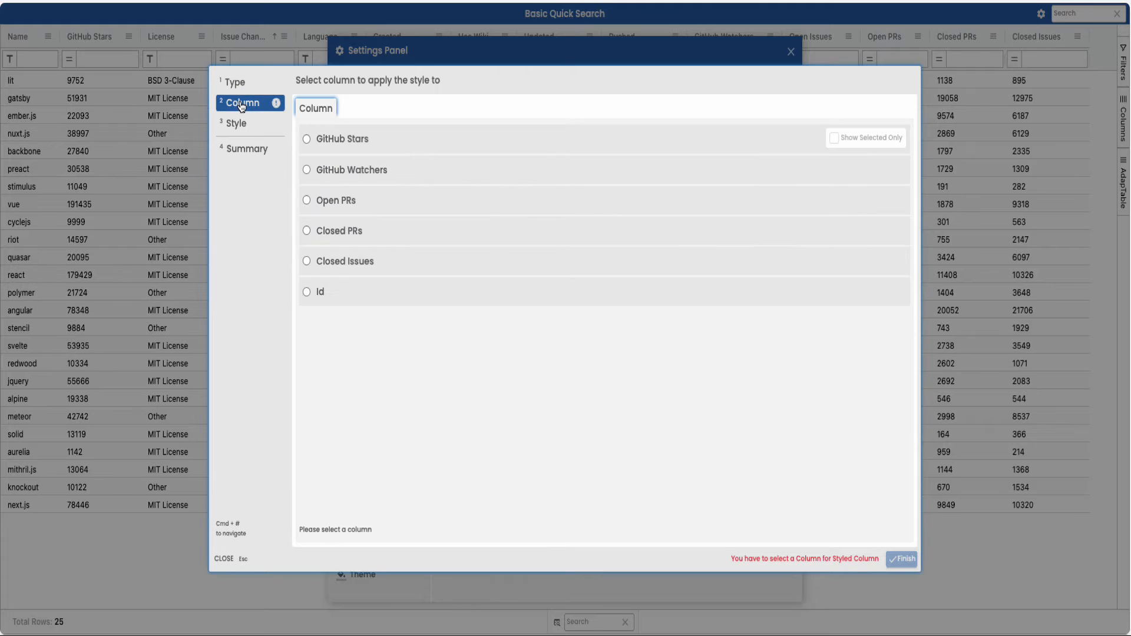
pyautogui.click(306, 138)
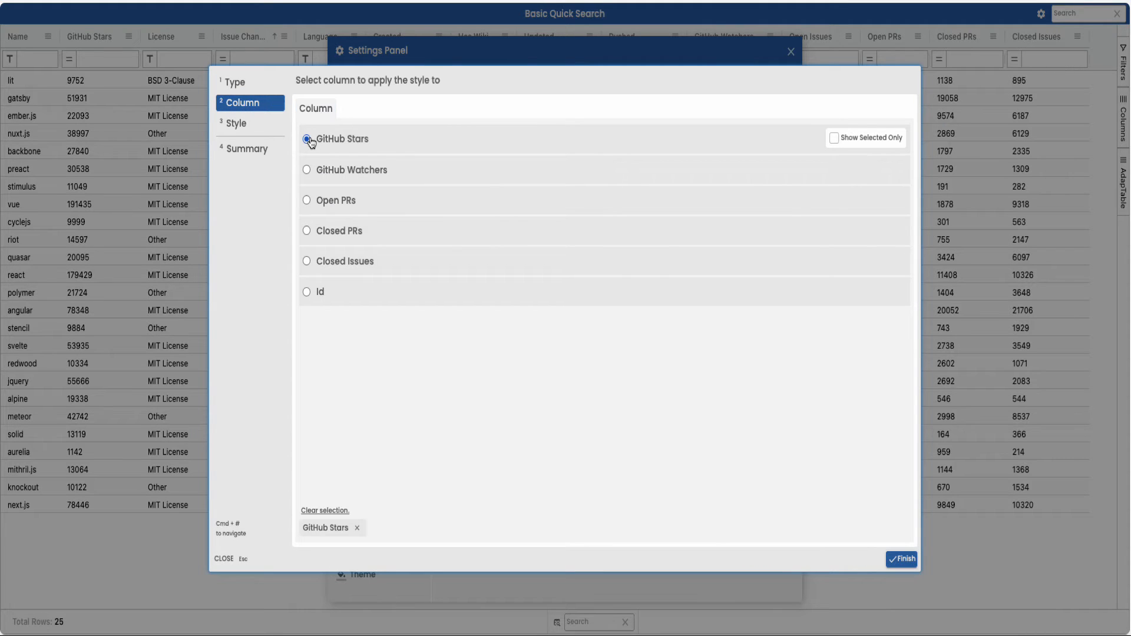
pyautogui.click(254, 124)
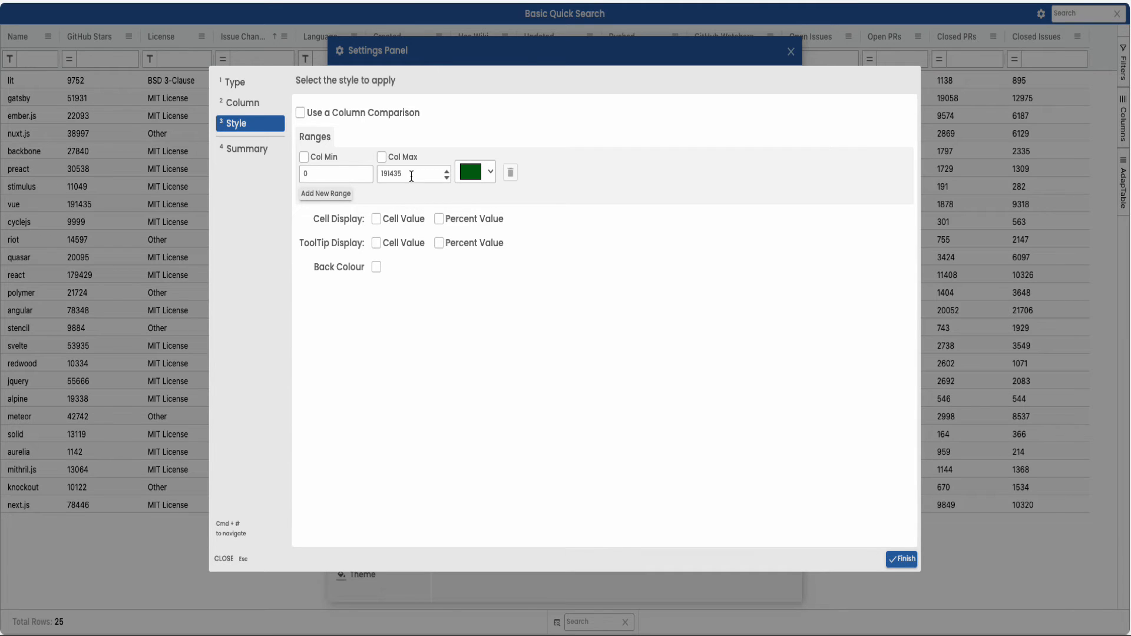
# Step: Set the GitHub Stars percent bar to range from Col Min to Col Max in brown, and save the style
pyautogui.click(303, 157)
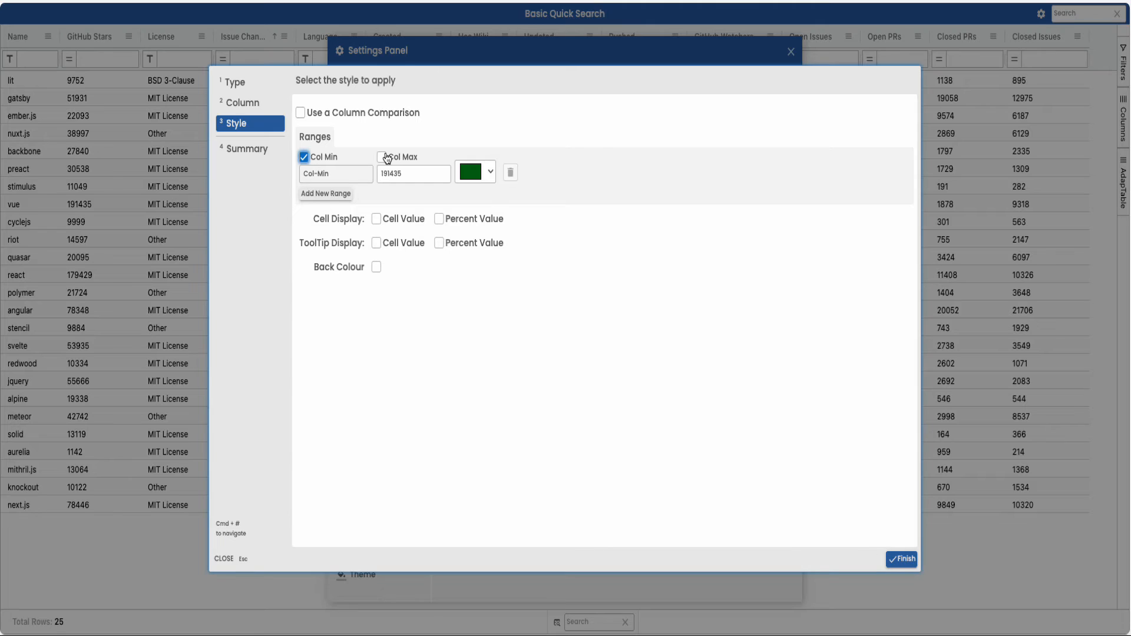
pyautogui.click(381, 157)
pyautogui.click(489, 172)
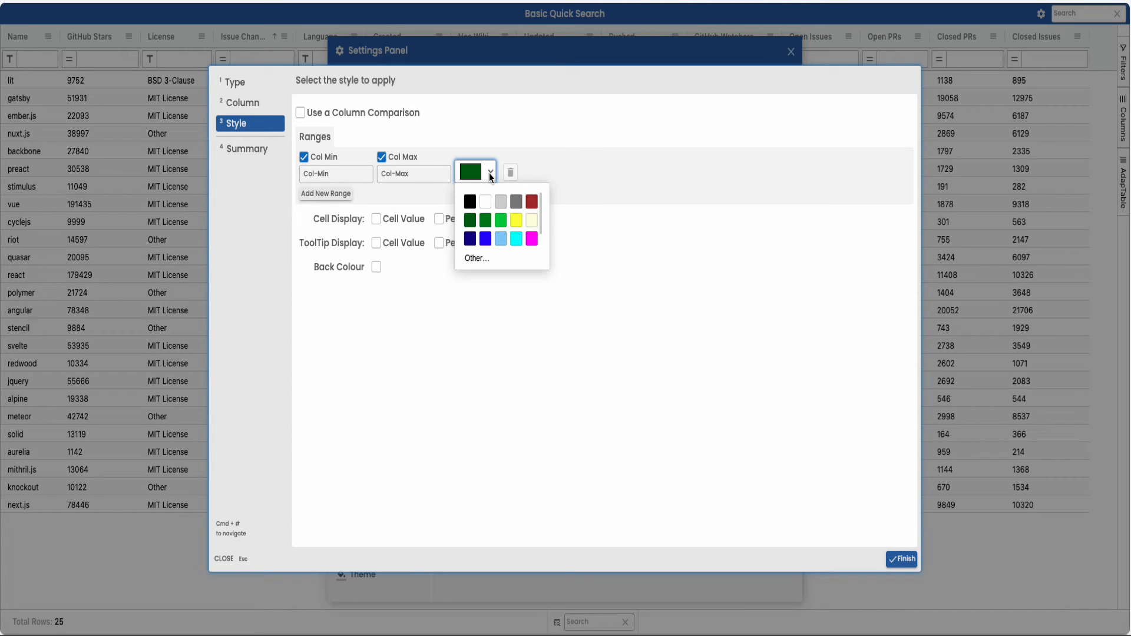
pyautogui.click(531, 201)
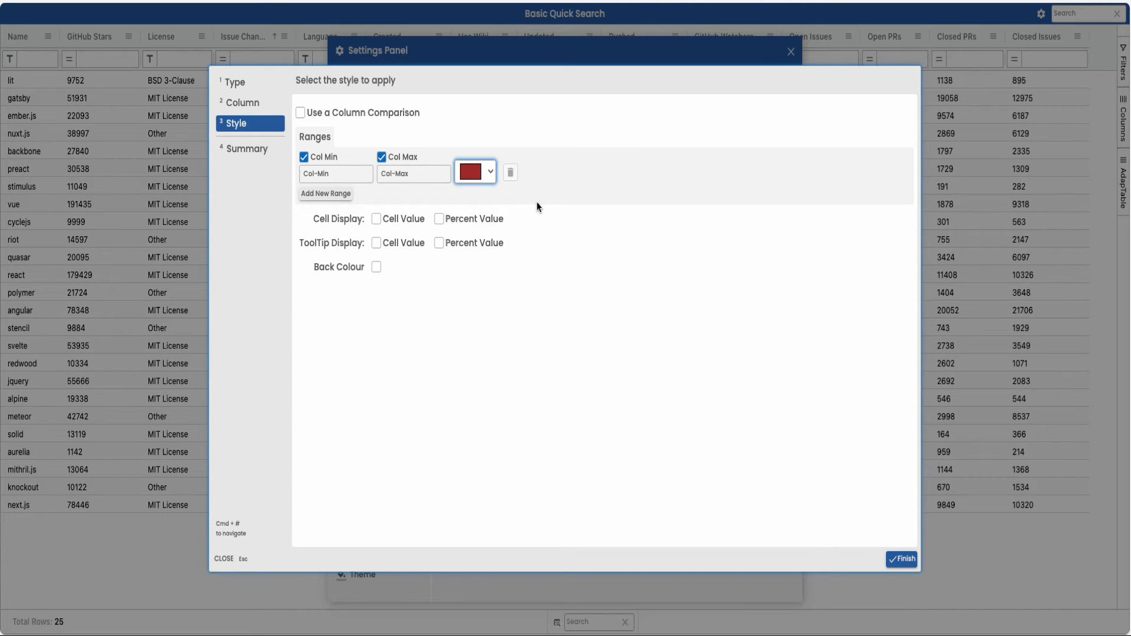
pyautogui.click(901, 559)
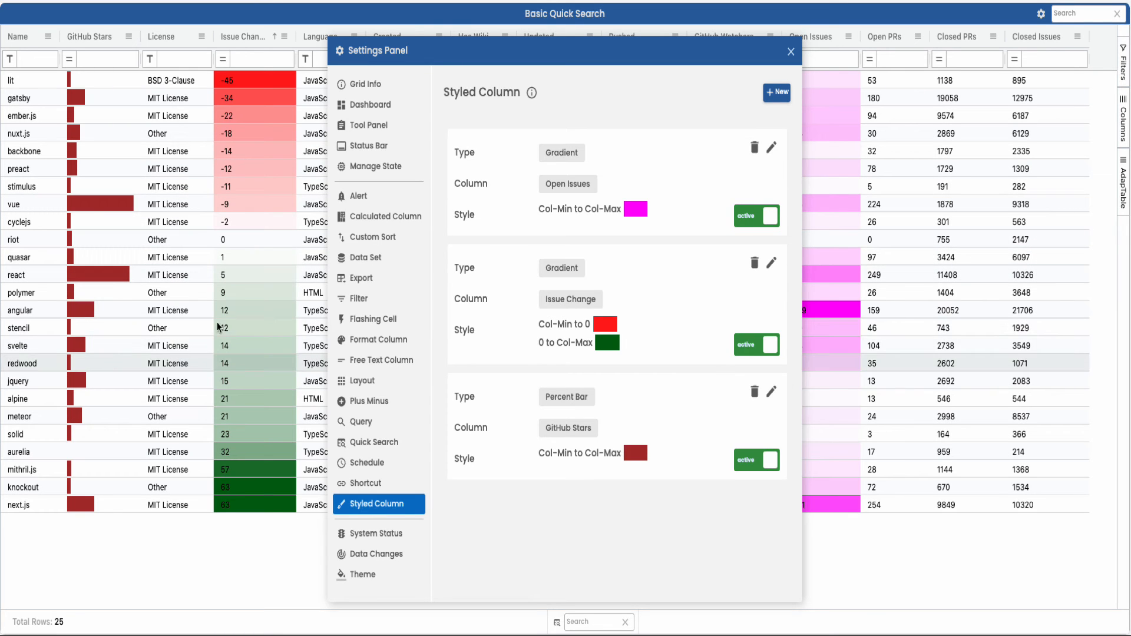
# Step: Edit the GitHub Stars percent bar to show both cell value and percent value in the cells, with a grey back colour
pyautogui.click(771, 392)
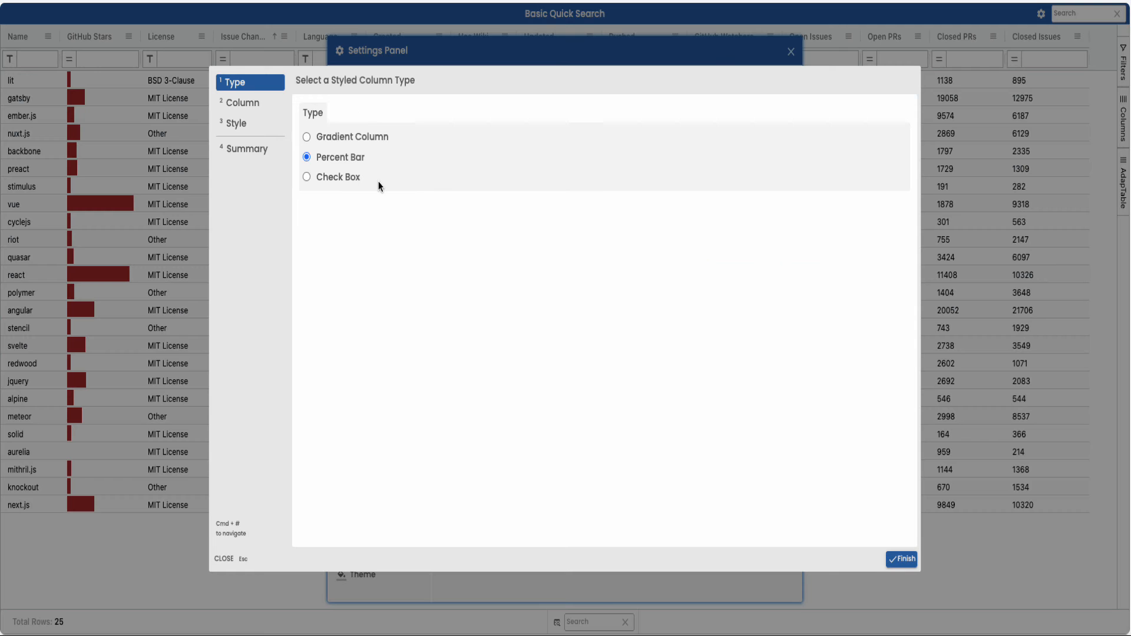
pyautogui.click(244, 125)
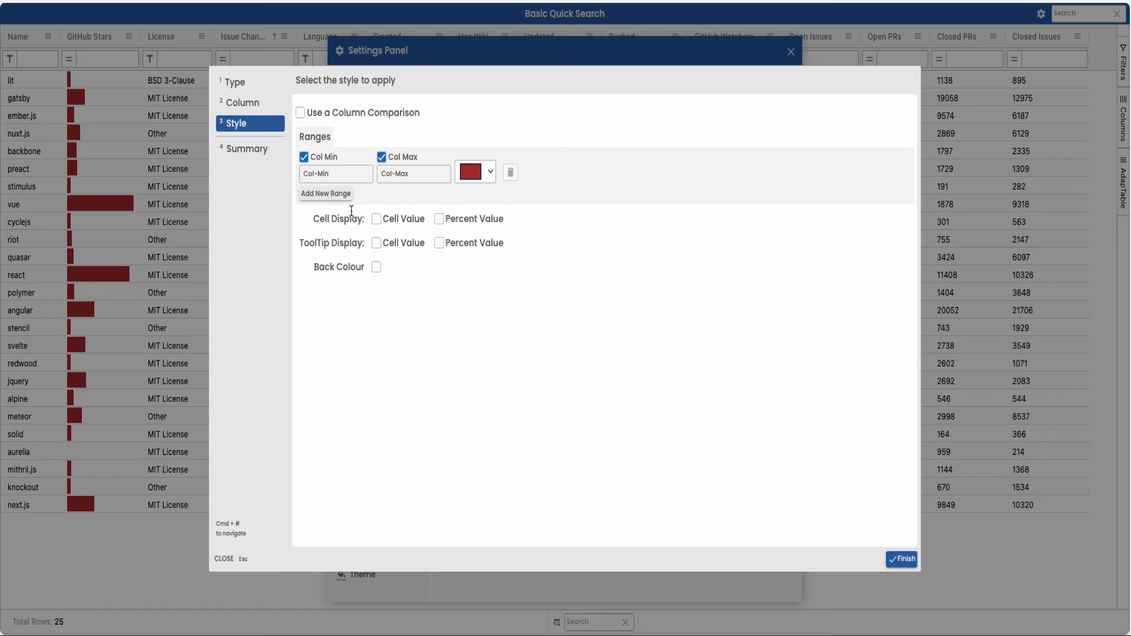
pyautogui.click(376, 219)
pyautogui.click(376, 243)
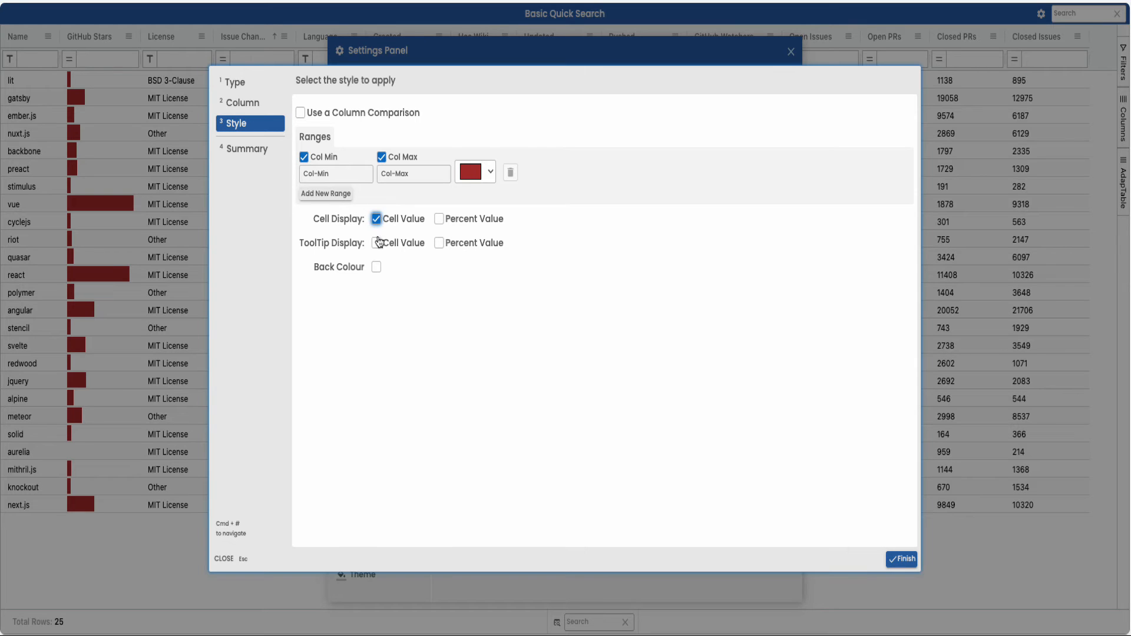
pyautogui.click(376, 243)
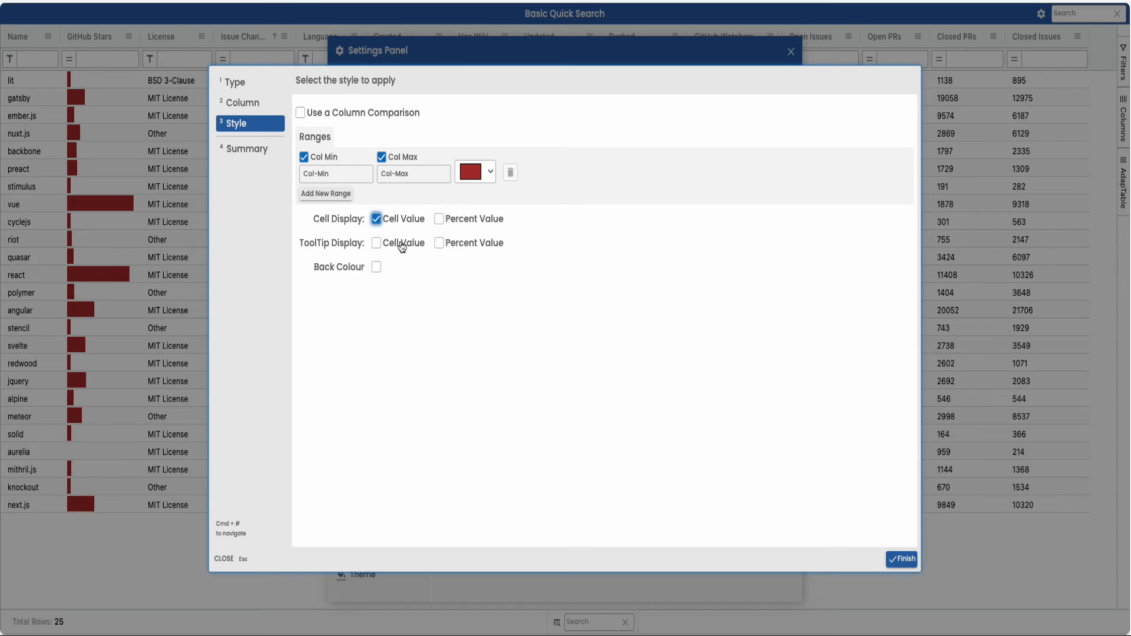
pyautogui.click(439, 219)
pyautogui.click(376, 268)
pyautogui.click(898, 559)
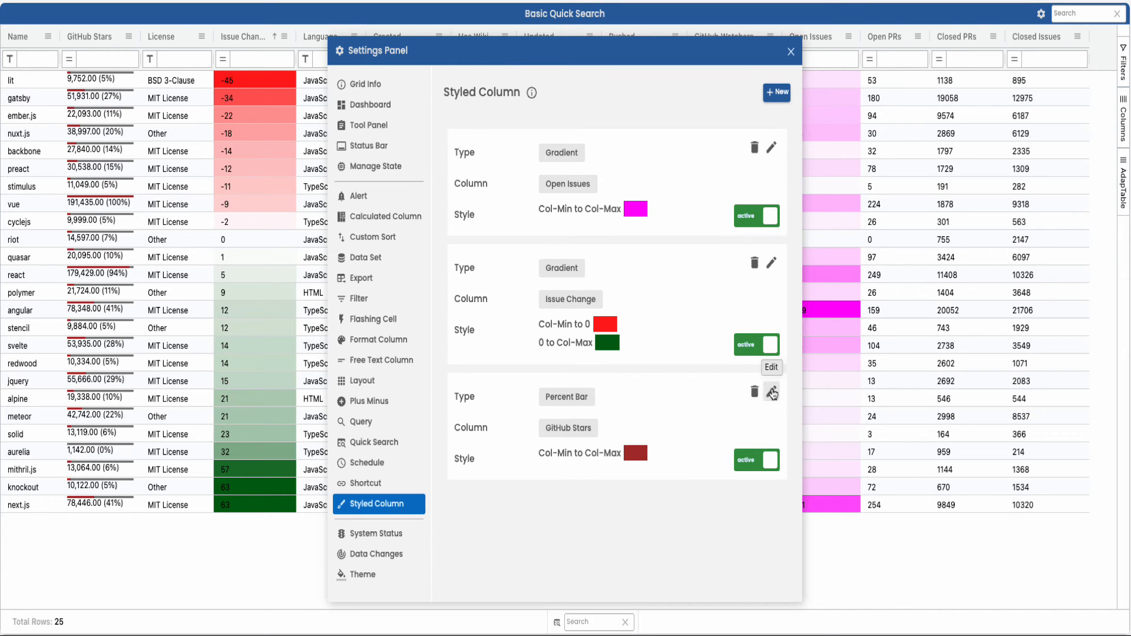
# Step: Turn off the back colour of the GitHub Stars percent bar, save it and close the settings
pyautogui.click(771, 393)
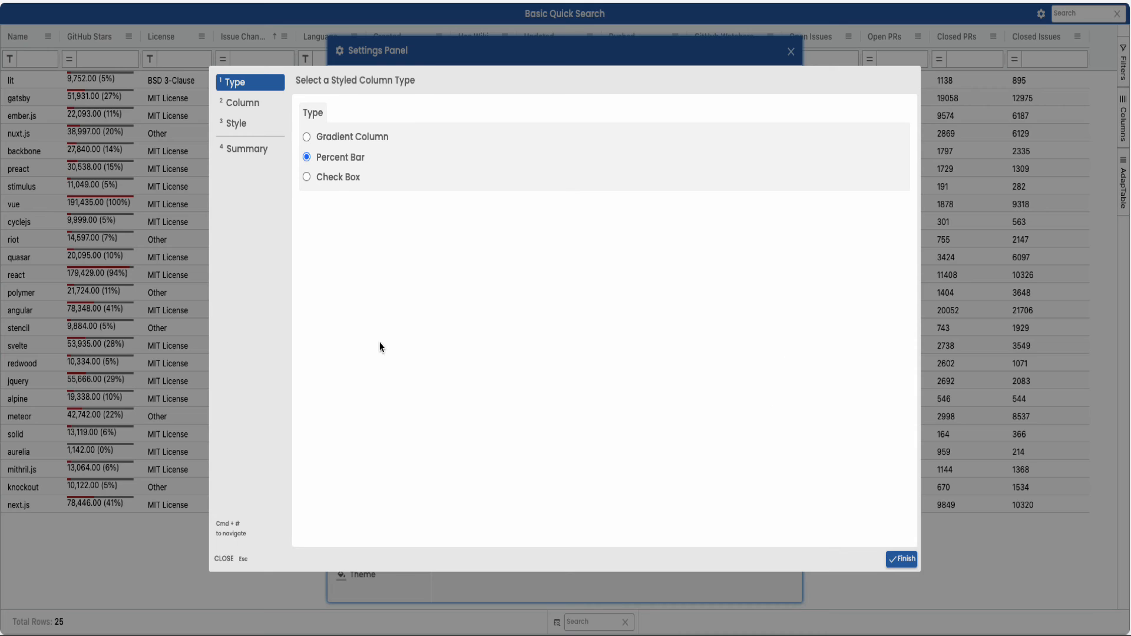
pyautogui.click(241, 125)
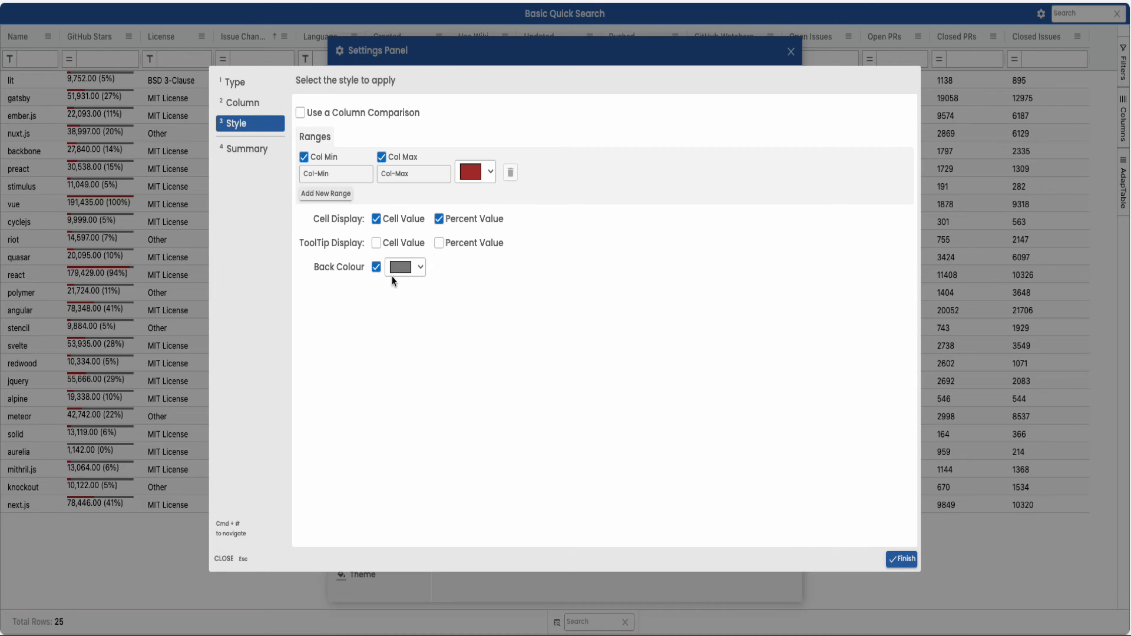
pyautogui.click(377, 269)
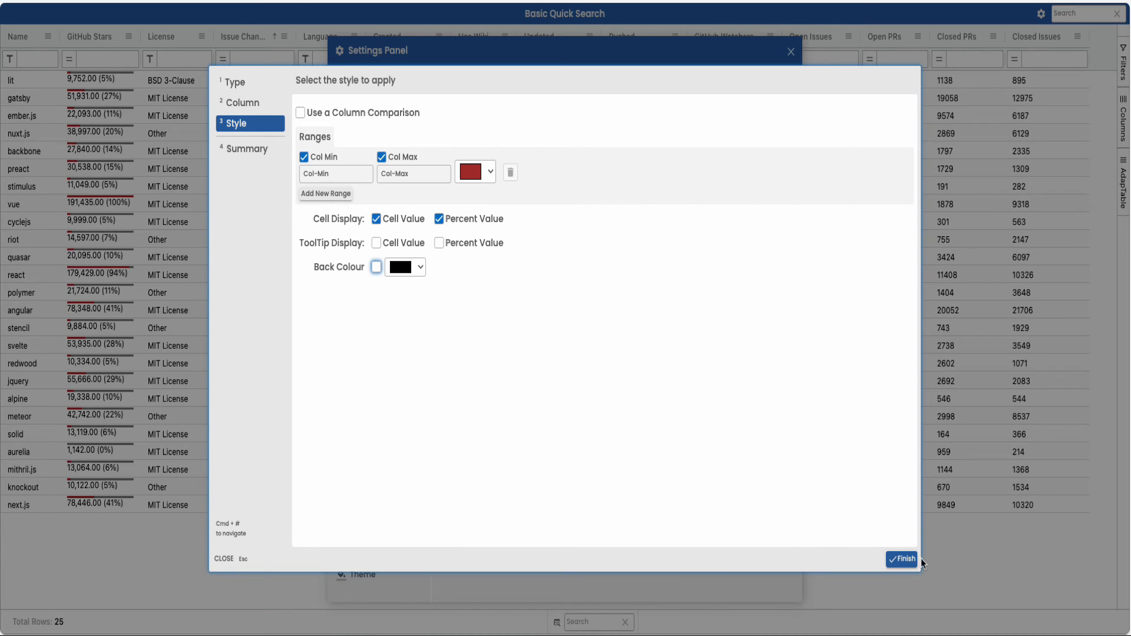
pyautogui.click(901, 560)
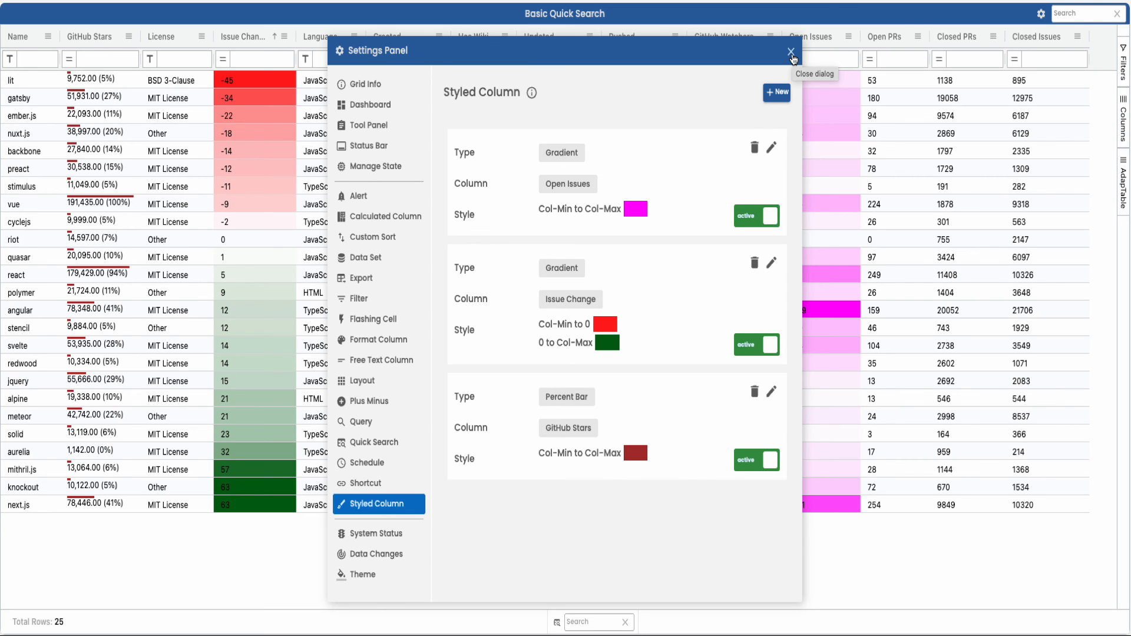
pyautogui.click(791, 53)
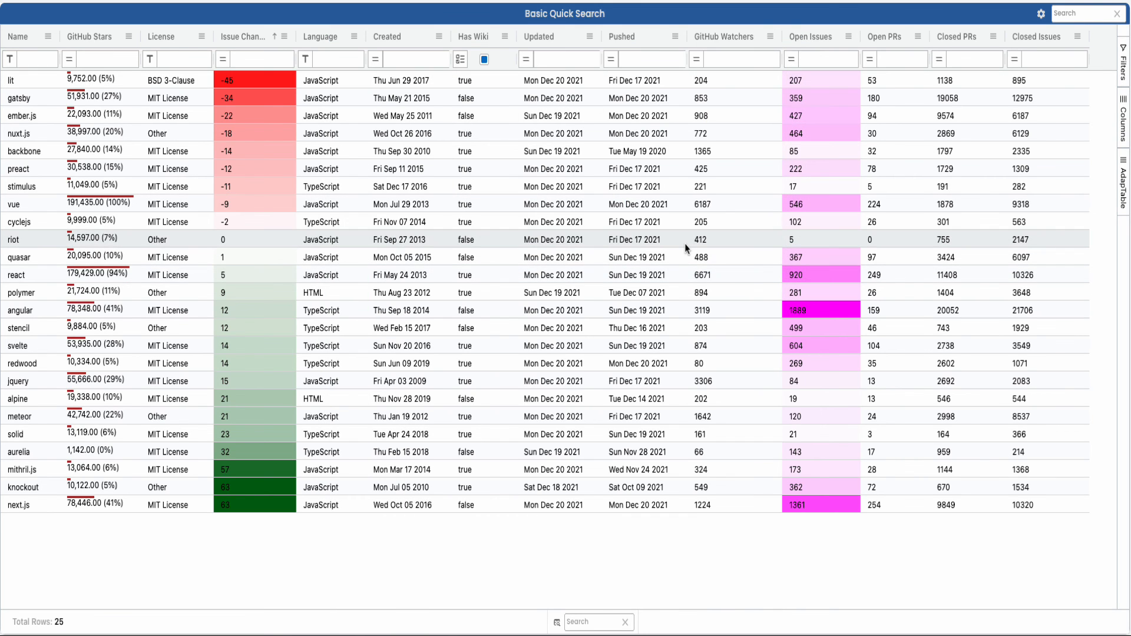